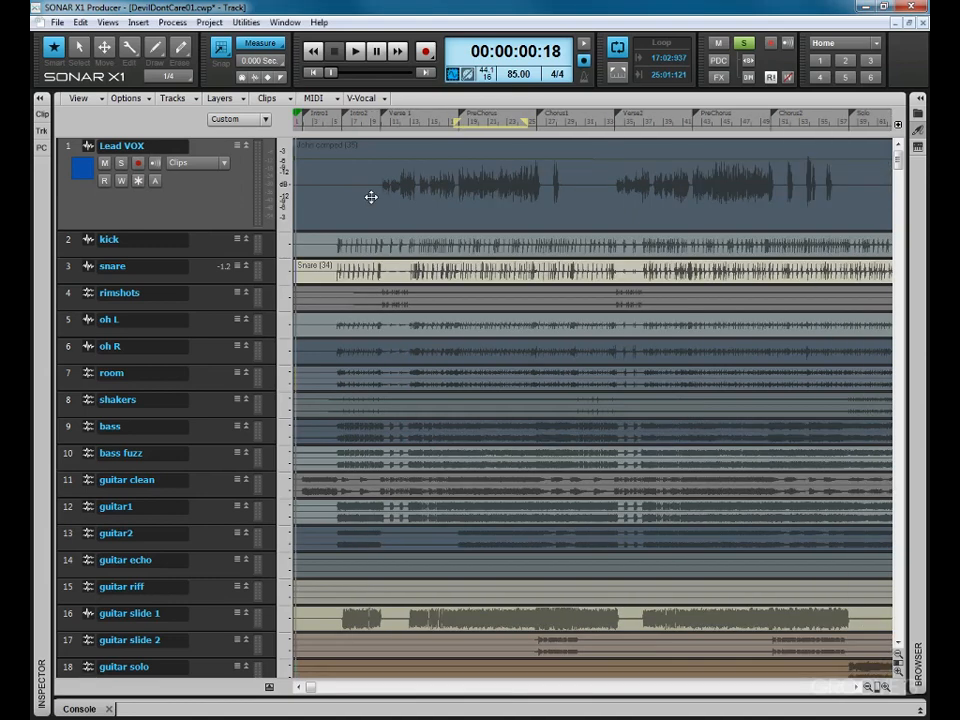
- Zoom the track view out until all 23 tracks and the whole song up to the Ending marker fit
scroll(371, 197, "down", 3)
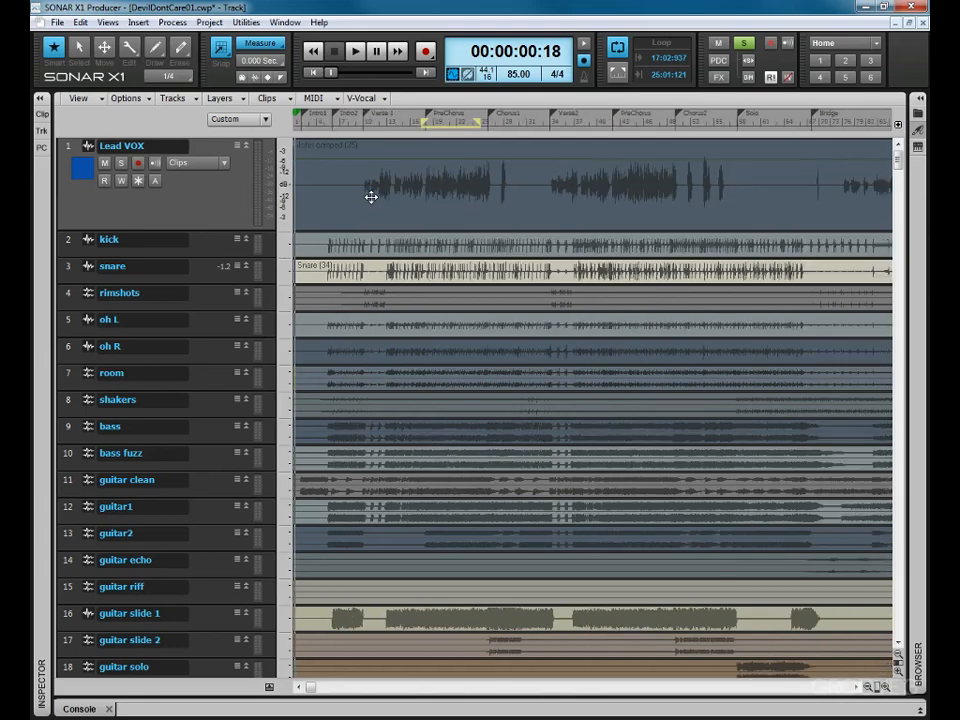
scroll(371, 197, "up", 5)
scroll(371, 197, "up", 5)
scroll(371, 197, "down", 5)
scroll(371, 197, "down", 2)
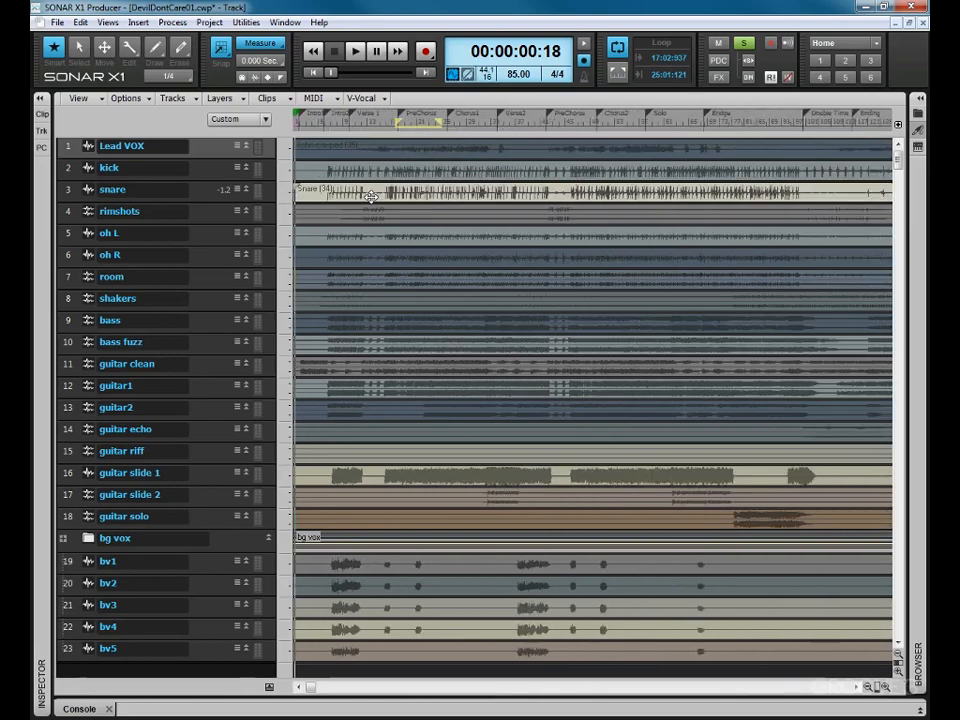
scroll(371, 197, "down", 1)
scroll(371, 197, "up", 1)
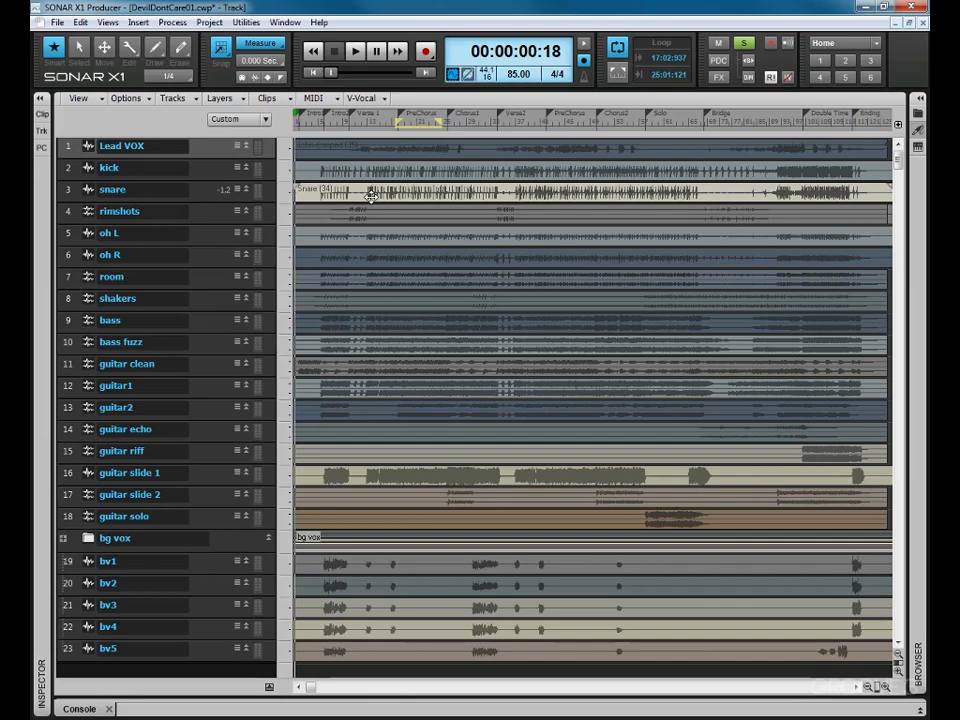
- Bring the browser window with the AutoHotkey website into view and point out its Download link
left_click_drag(30, 128, 695, 128)
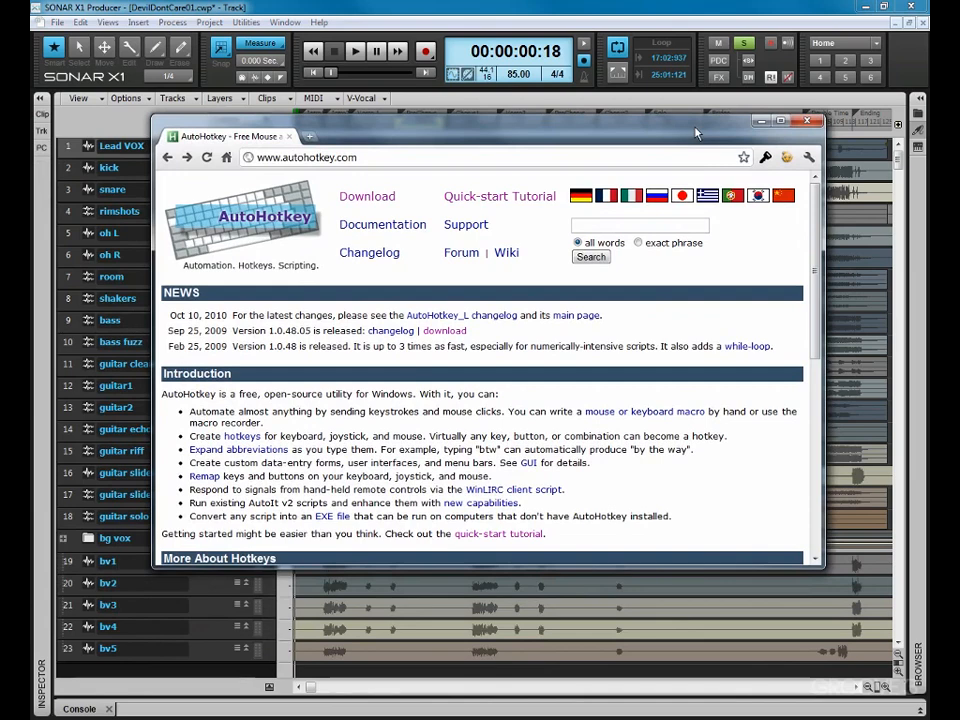
left_click(376, 200)
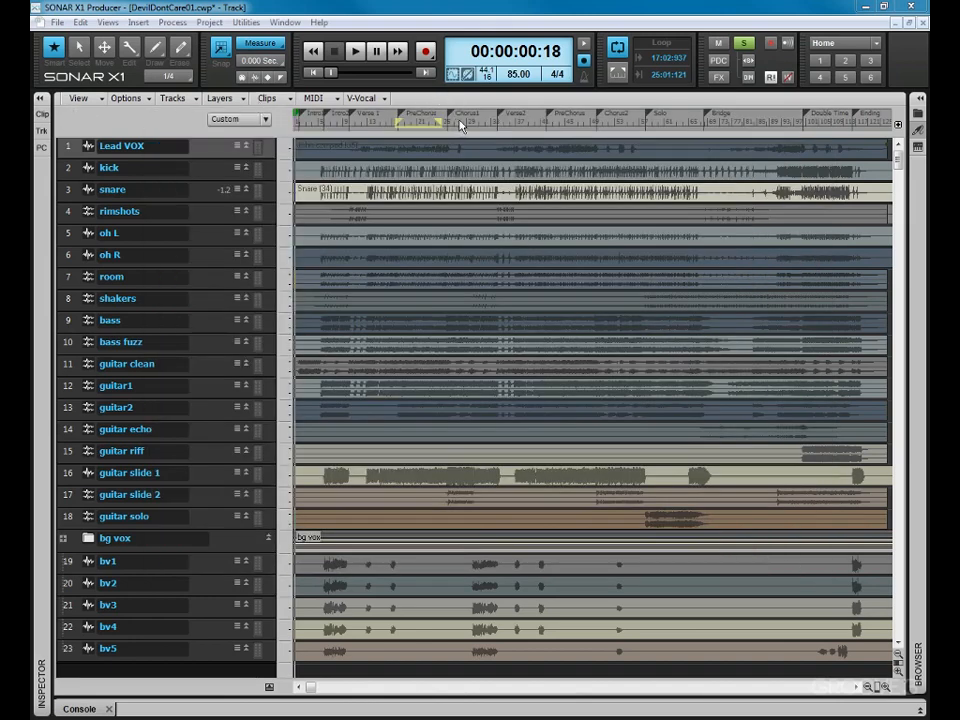
- Place the playhead at 00:01:44:14 in Verse2 and zoom the timeline in around it to waveform detail
left_click_drag(472, 123, 525, 125)
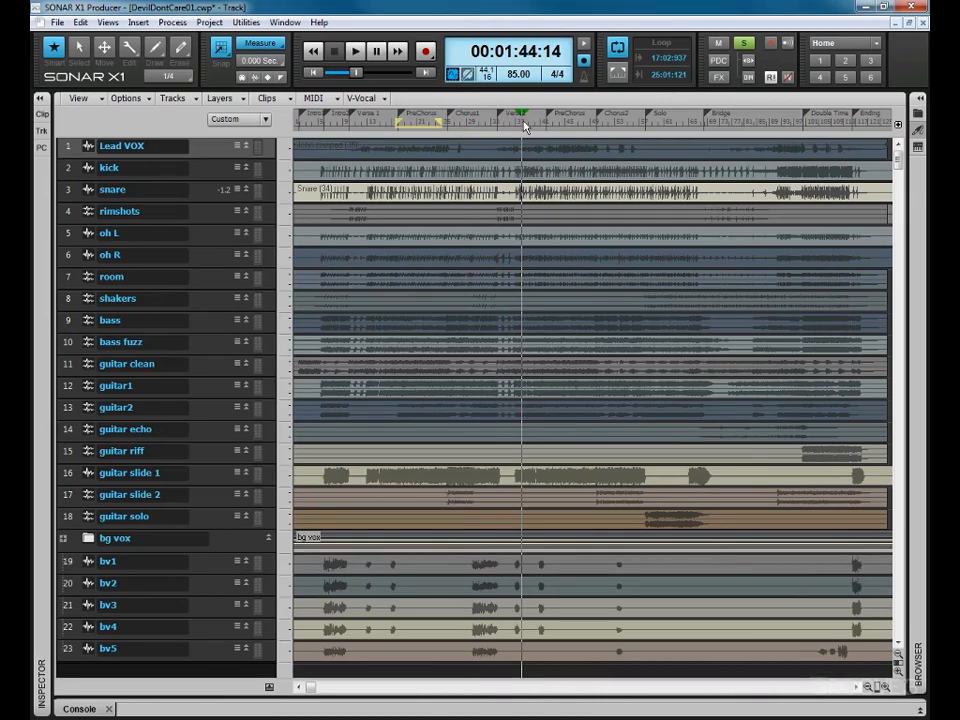
key("ctrl+Right")
key("ctrl+Right")
key("ctrl+Right")
key("ctrl+Right")
key("ctrl+Right")
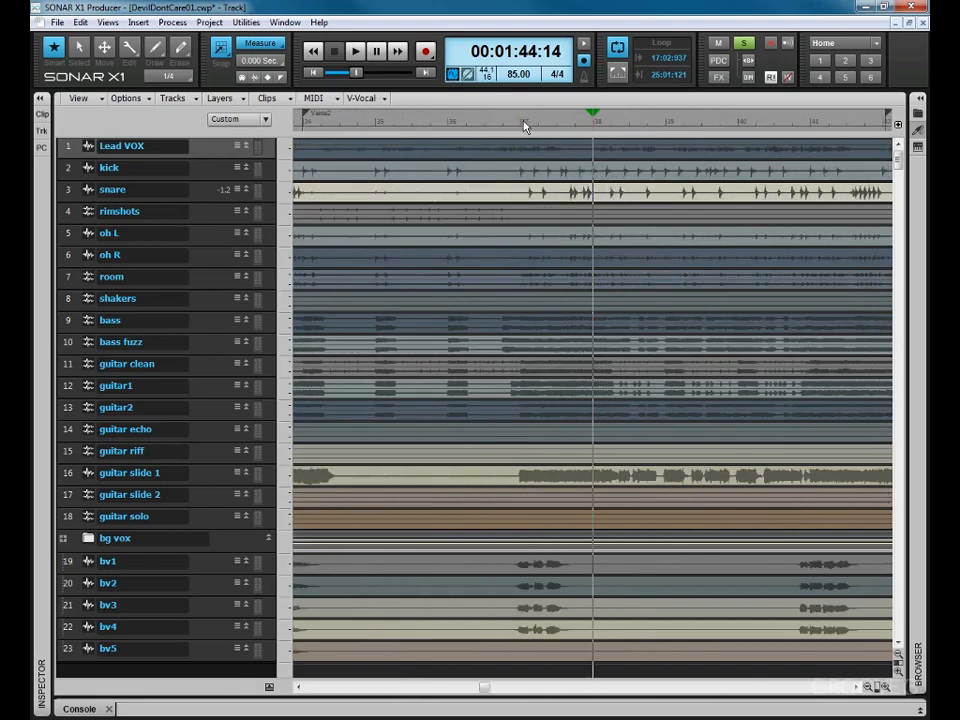
key("ctrl+Right")
key("ctrl+Right")
key("ctrl+Right")
key("ctrl+Right")
key("ctrl+Right")
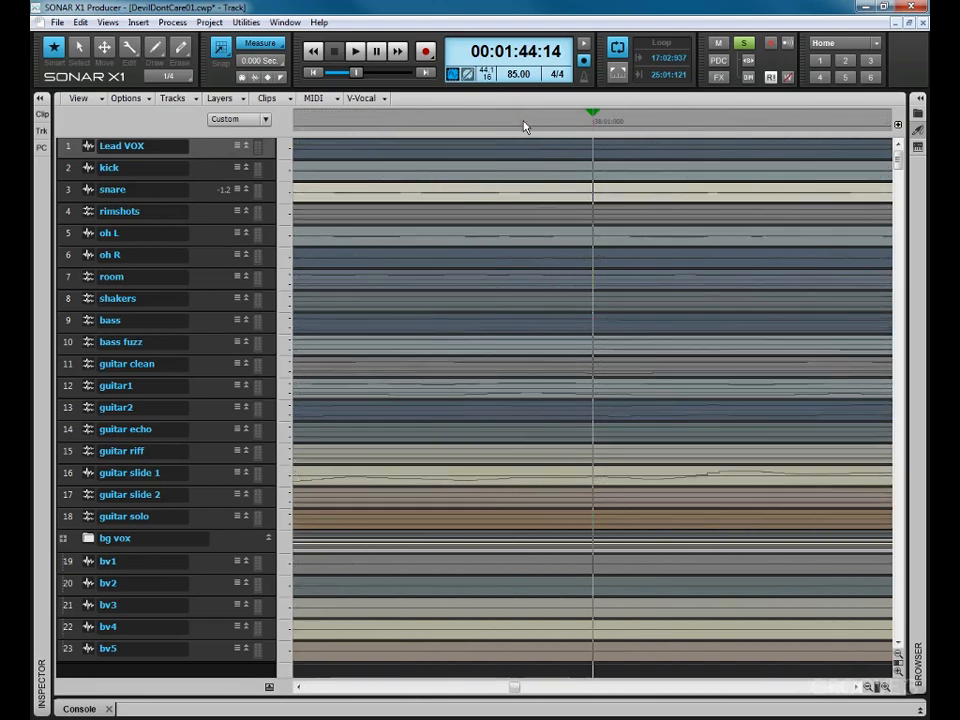
- Test fast horizontal zoom by alternating between song overview and waveform detail at the playhead, ending with the full arrangement in view
key("ctrl+Left")
key("ctrl+Left")
key("ctrl+Left")
key("ctrl+Left")
key("ctrl+Left")
key("ctrl+Left")
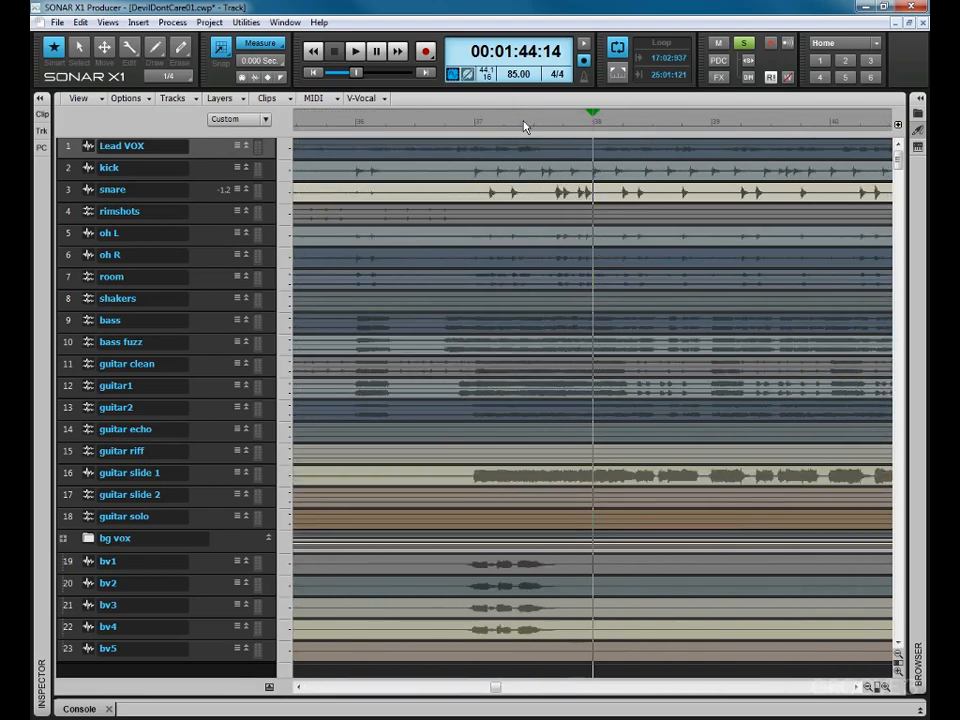
key("ctrl+Left")
key("ctrl+Left")
key("ctrl+Left")
key("ctrl+Left")
key("ctrl+Left")
key("ctrl+Left")
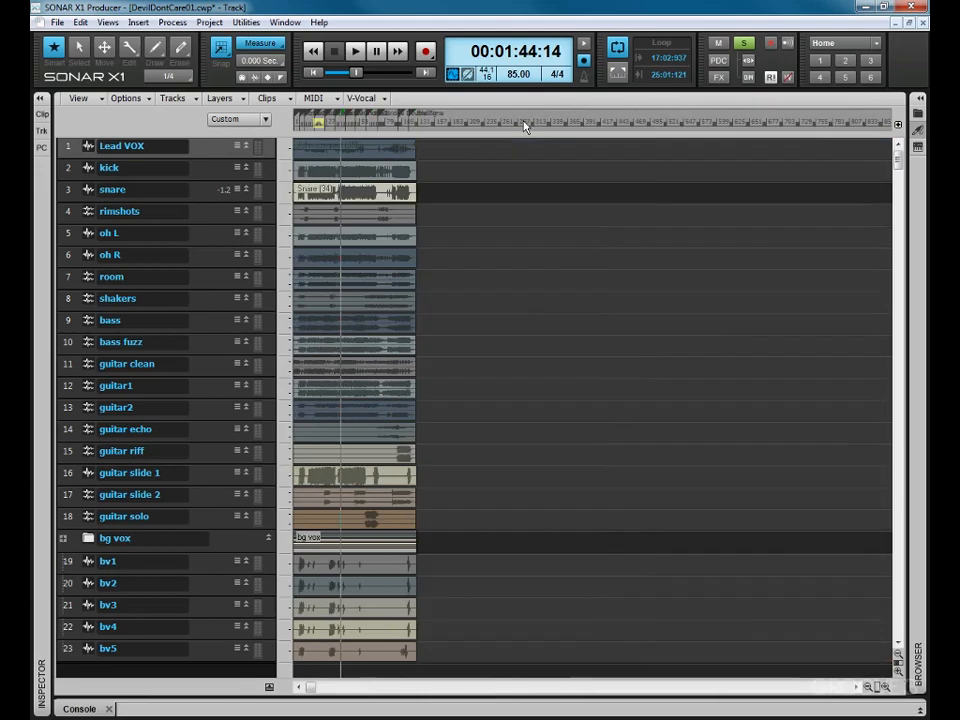
key("ctrl+Right")
key("ctrl+Right")
key("ctrl+Right")
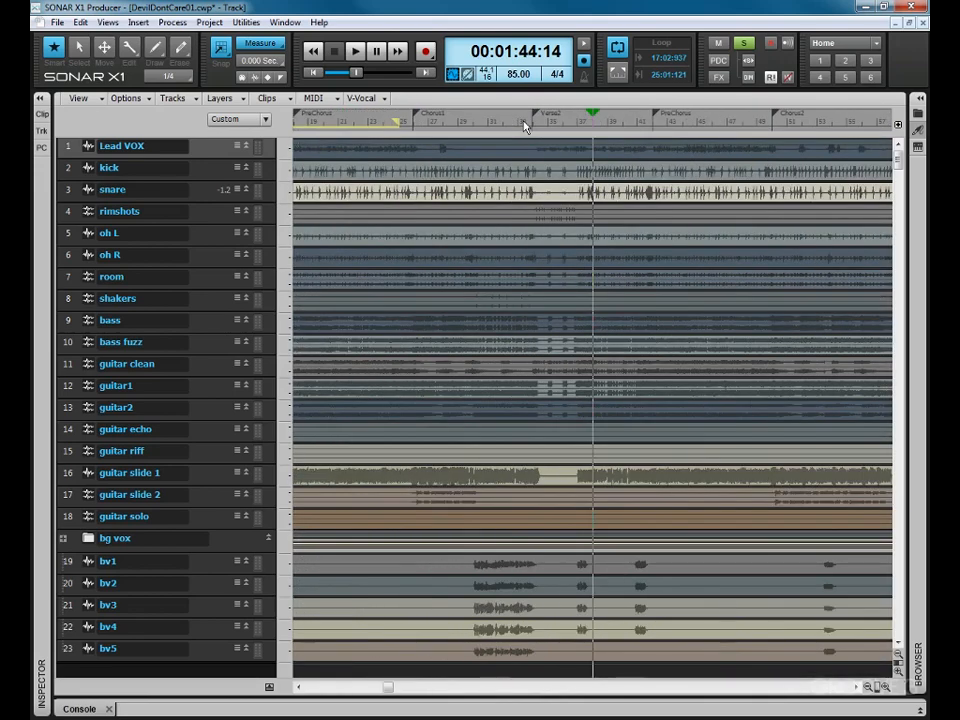
key("ctrl+Right")
key("ctrl+Right")
key("ctrl+Right")
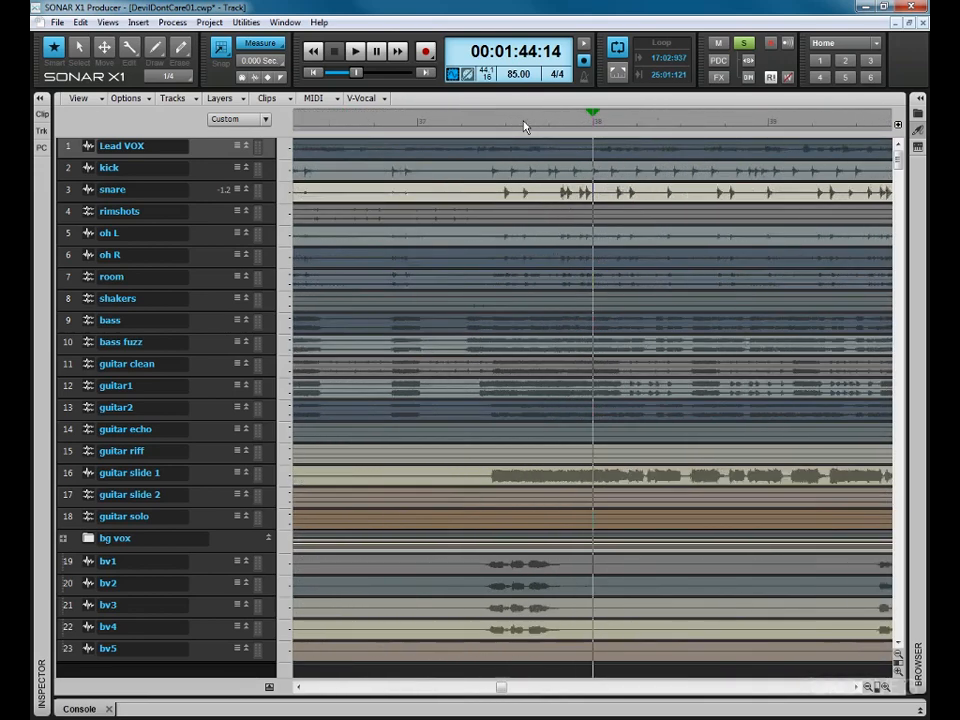
key("ctrl+Left")
key("ctrl+Left")
key("ctrl+Left")
key("ctrl+Left")
key("ctrl+Left")
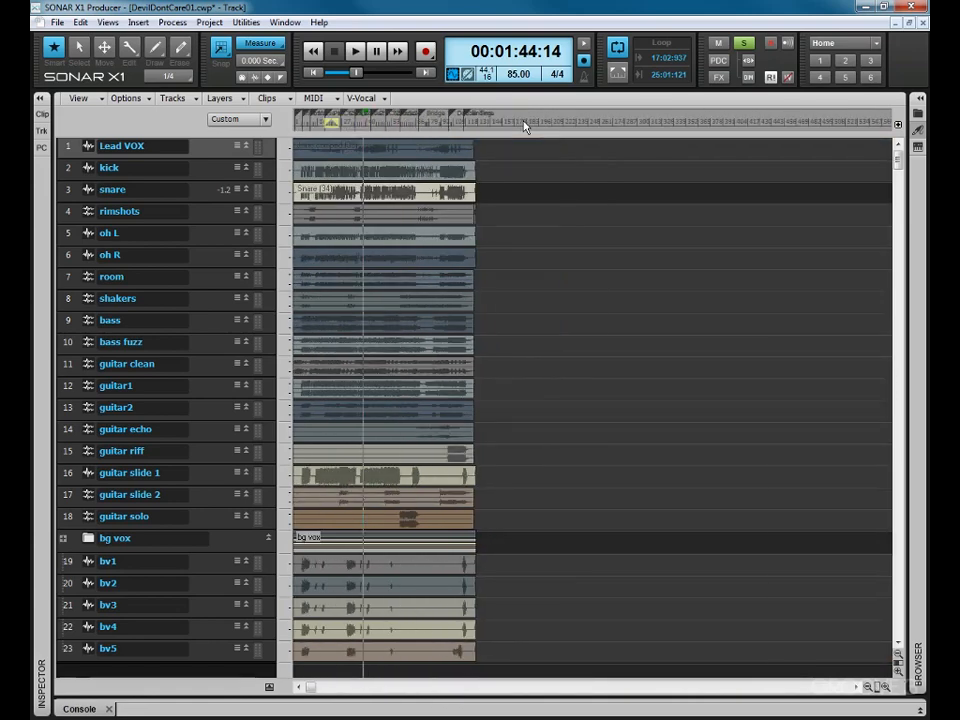
key("ctrl+Right")
key("ctrl+Right")
key("ctrl+Right")
key("ctrl+Right")
key("ctrl+Right")
key("ctrl+Right")
key("ctrl+Right")
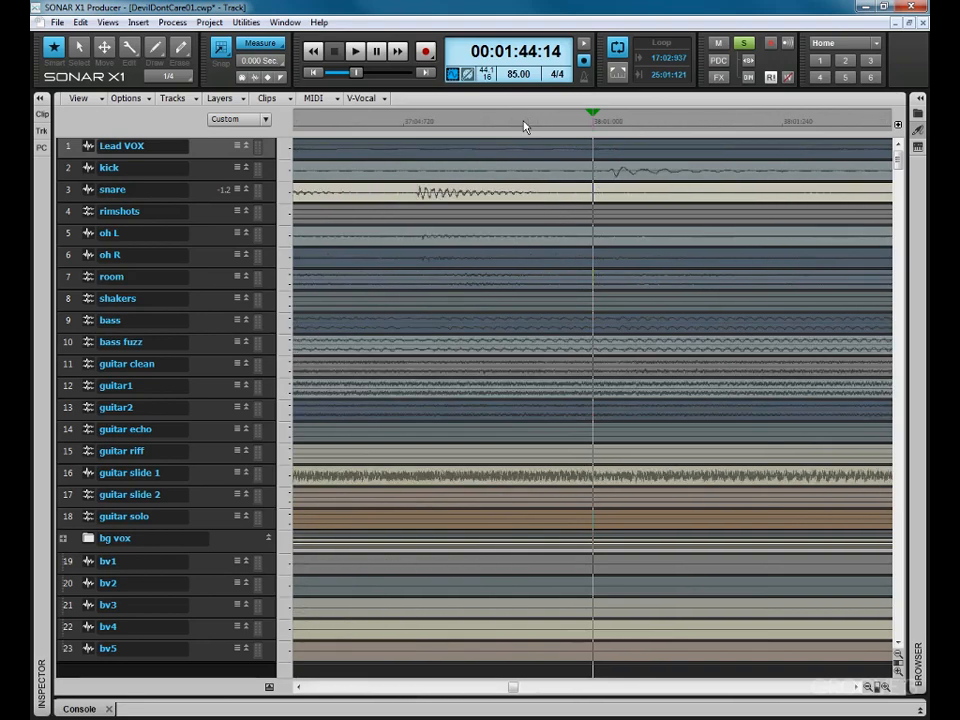
key("ctrl+Right")
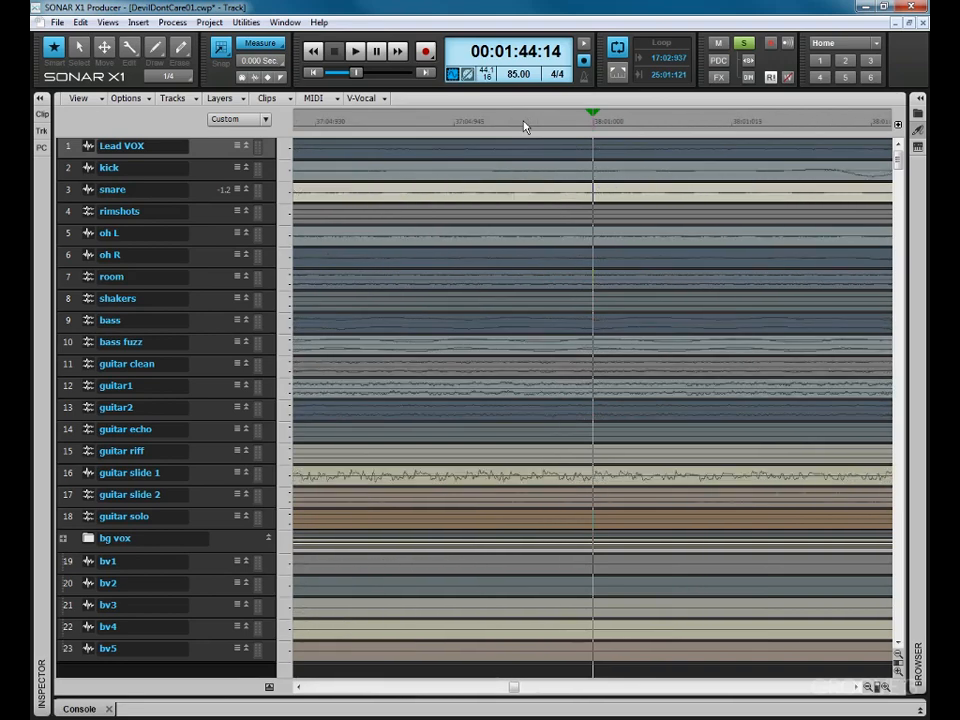
key("ctrl+Left")
key("ctrl+Left")
key("ctrl+Left")
key("ctrl+Left")
key("ctrl+Left")
key("ctrl+Left")
key("ctrl+Left")
key("ctrl+Left")
key("ctrl+Left")
key("ctrl+Left")
key("ctrl+Left")
key("ctrl+Left")
key("ctrl+Left")
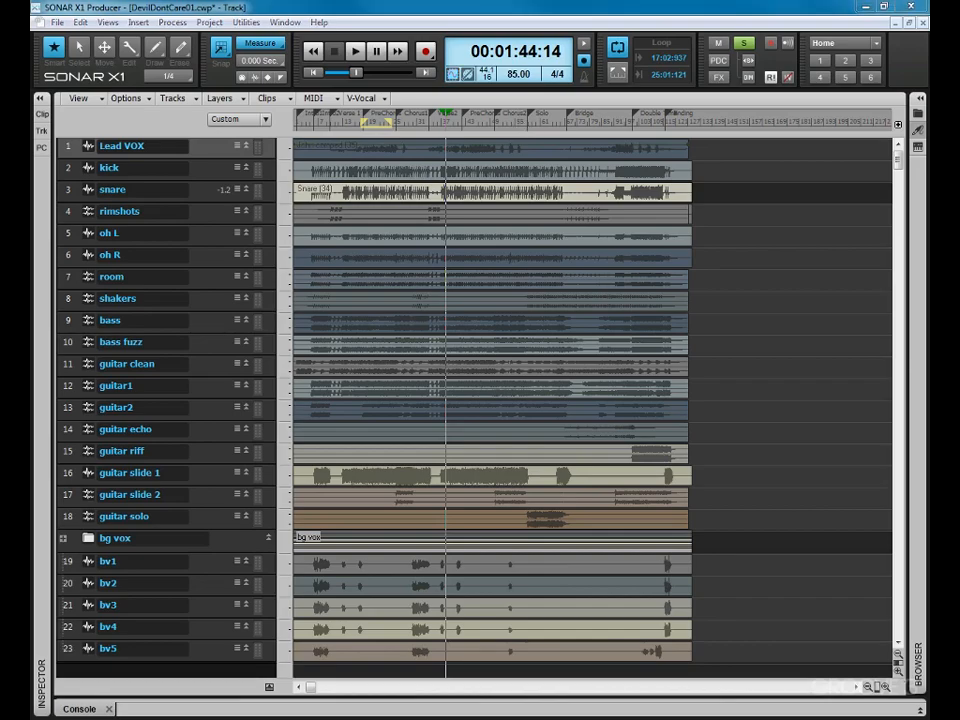
- Bring the Notepad window with AutoHotkeySONAR.ahk into view and read the SONAR Fast Zoom In and Fast Zoom Out hotkey definitions
left_click_drag(32, 80, 512, 101)
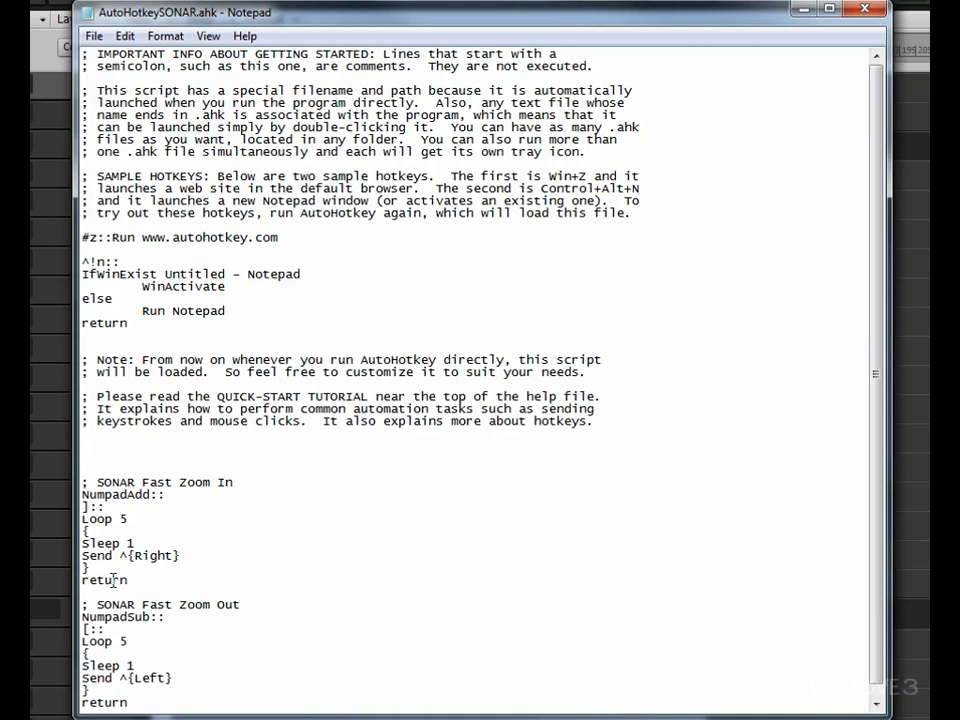
scroll(283, 640, "down", 1)
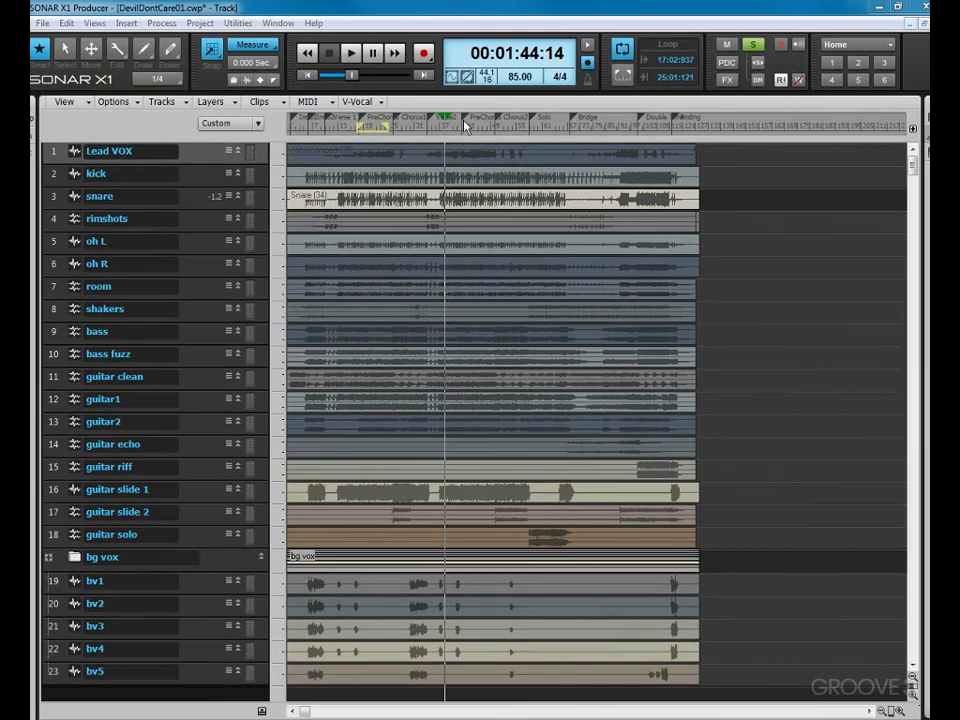
- Switch back to SONAR, place the playhead at 00:01:41:19 and test zooming the timeline in and out around it
key("ctrl+Right")
key("ctrl+Left")
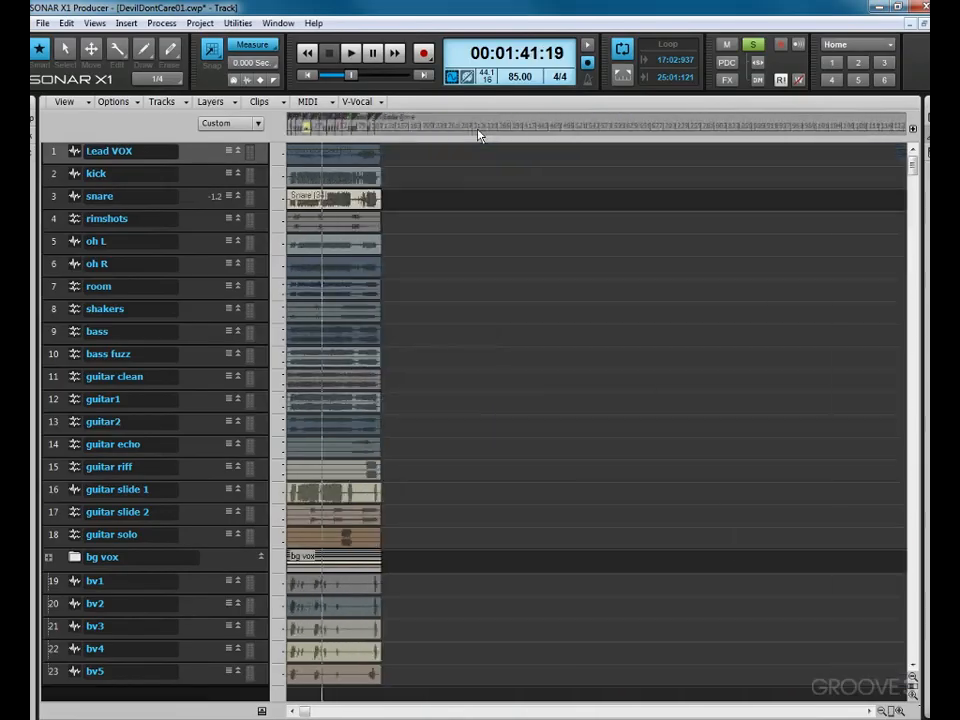
key("ctrl+Right")
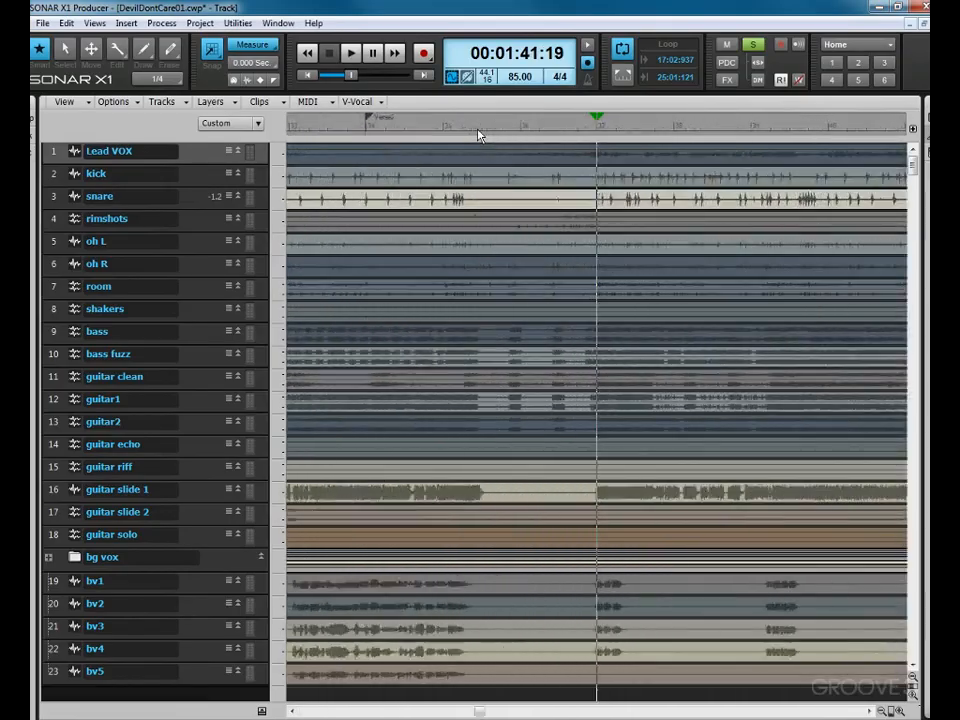
key("ctrl+Left")
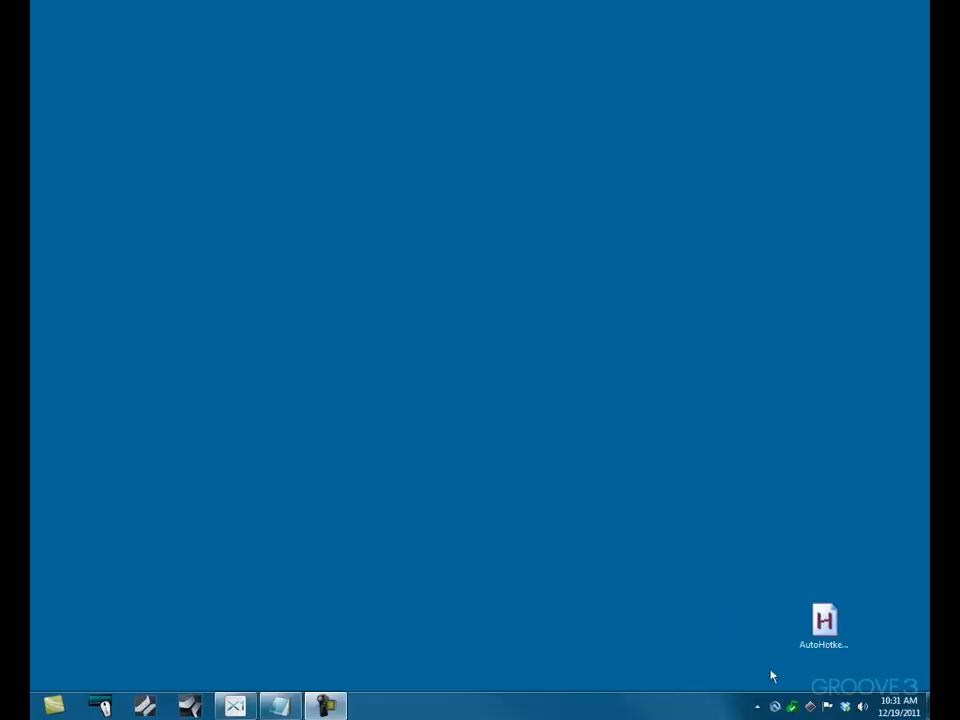
- Run the AutoHotkeySONAR.ahk script from the desktop and exit it from its system tray icon
double_click(826, 624)
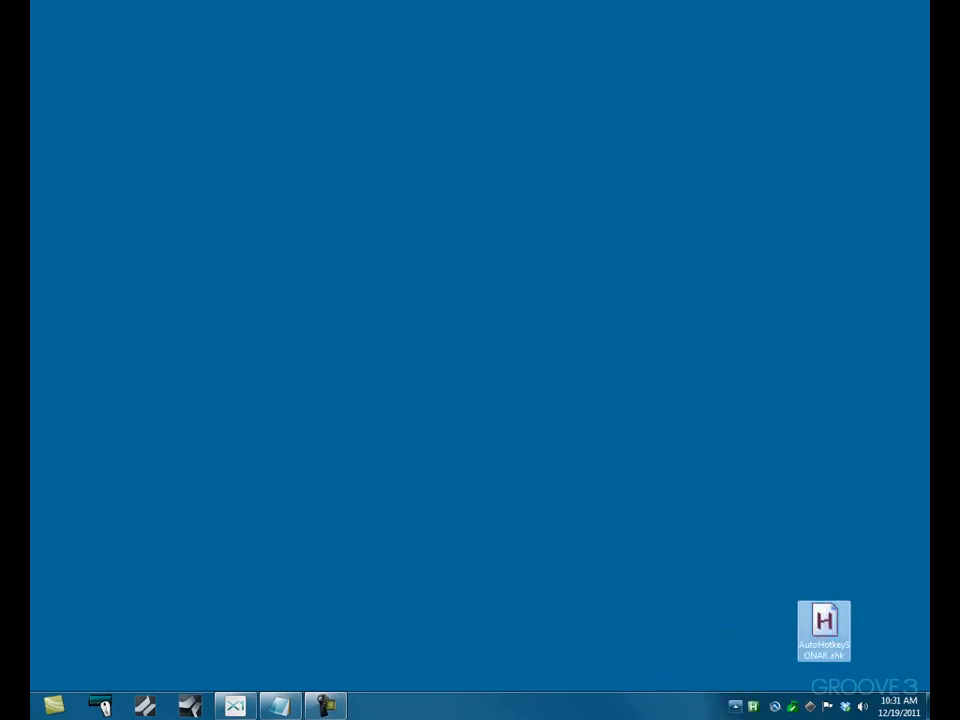
right_click(753, 706)
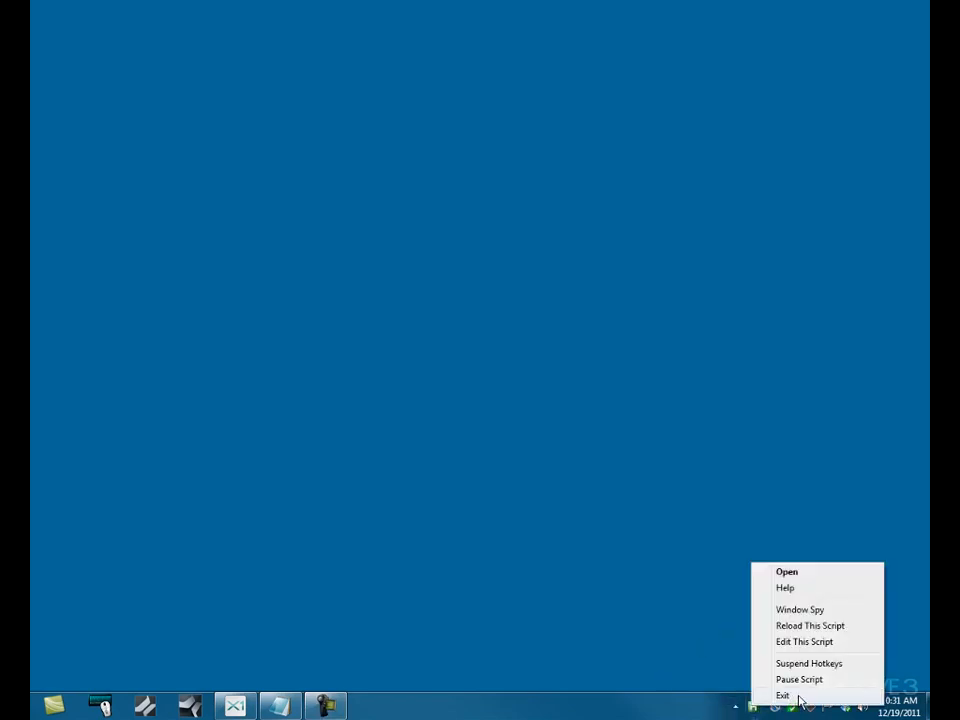
left_click(799, 696)
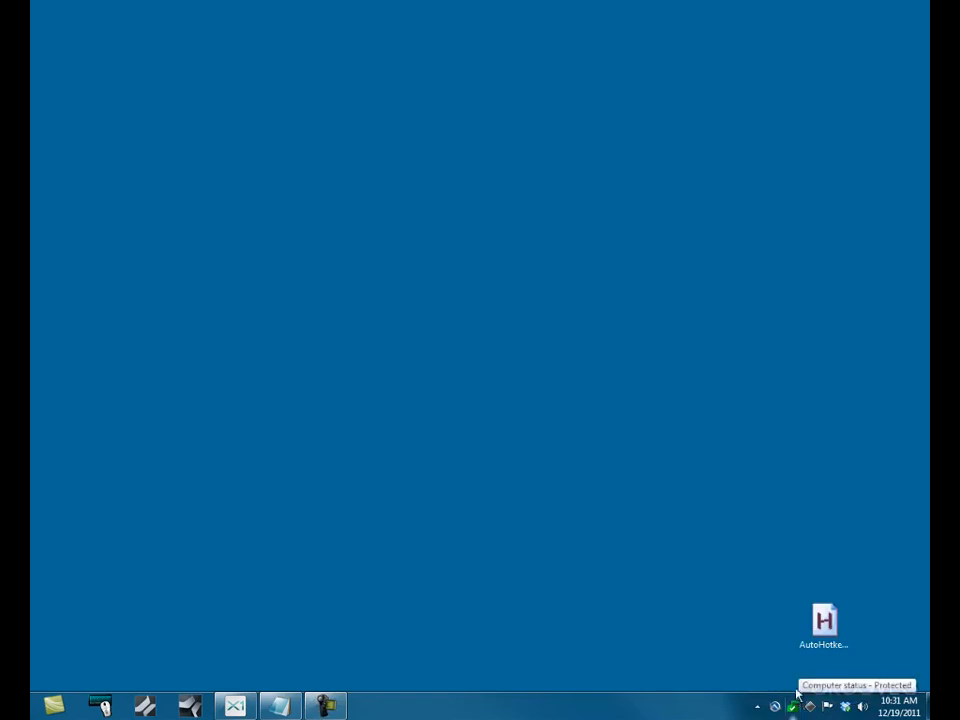